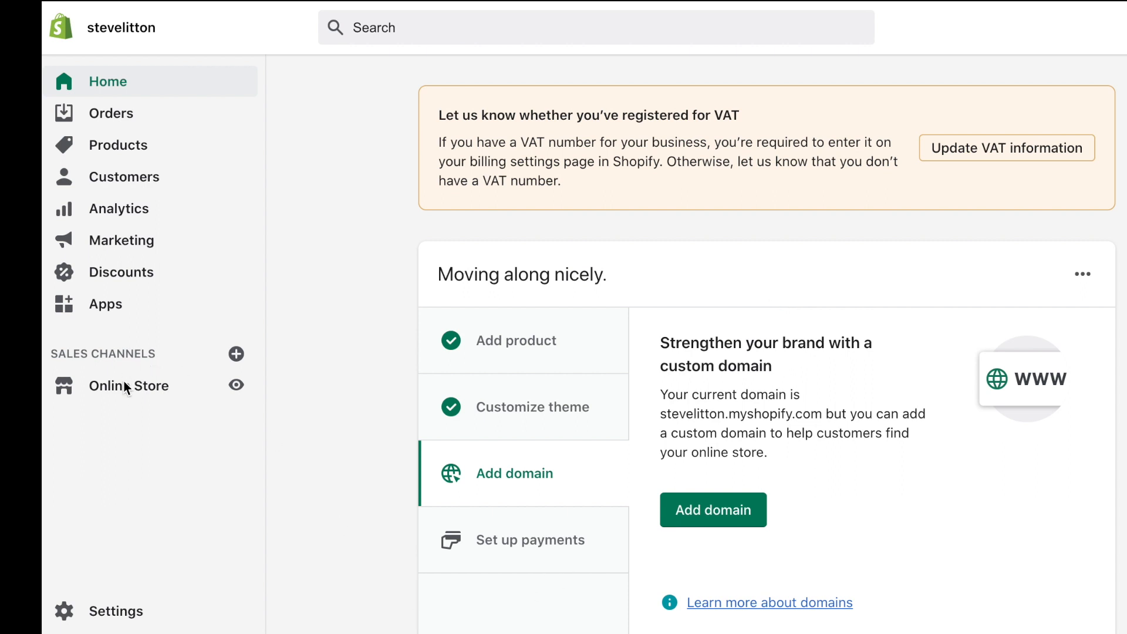
Open the Online Store preferences and examine the Google Analytics account section.
left_click(102, 387)
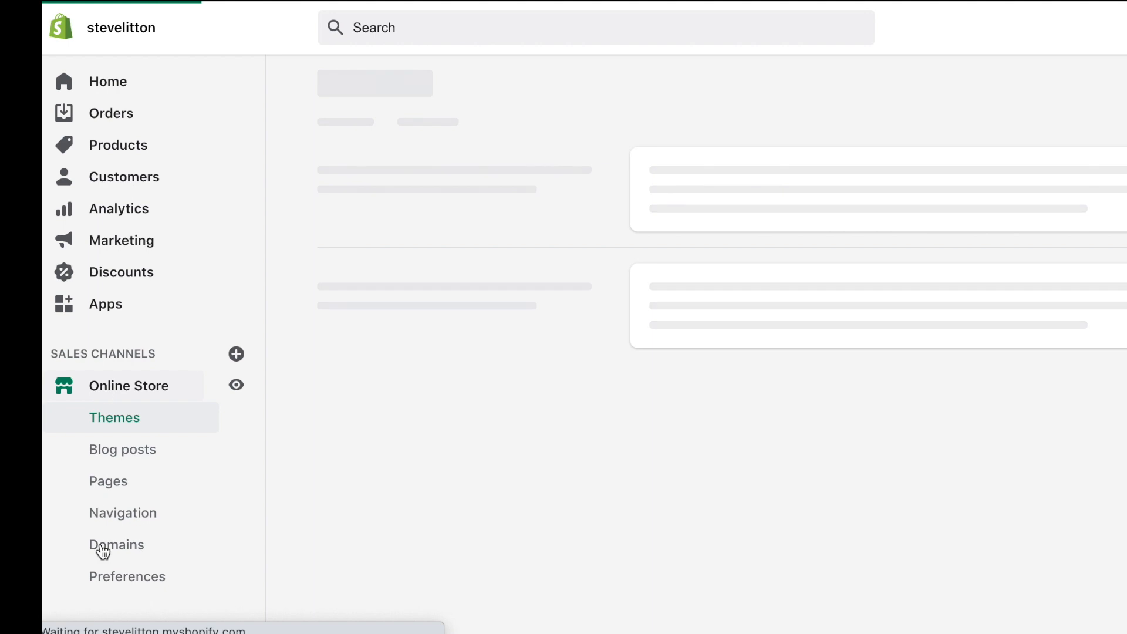
left_click(120, 585)
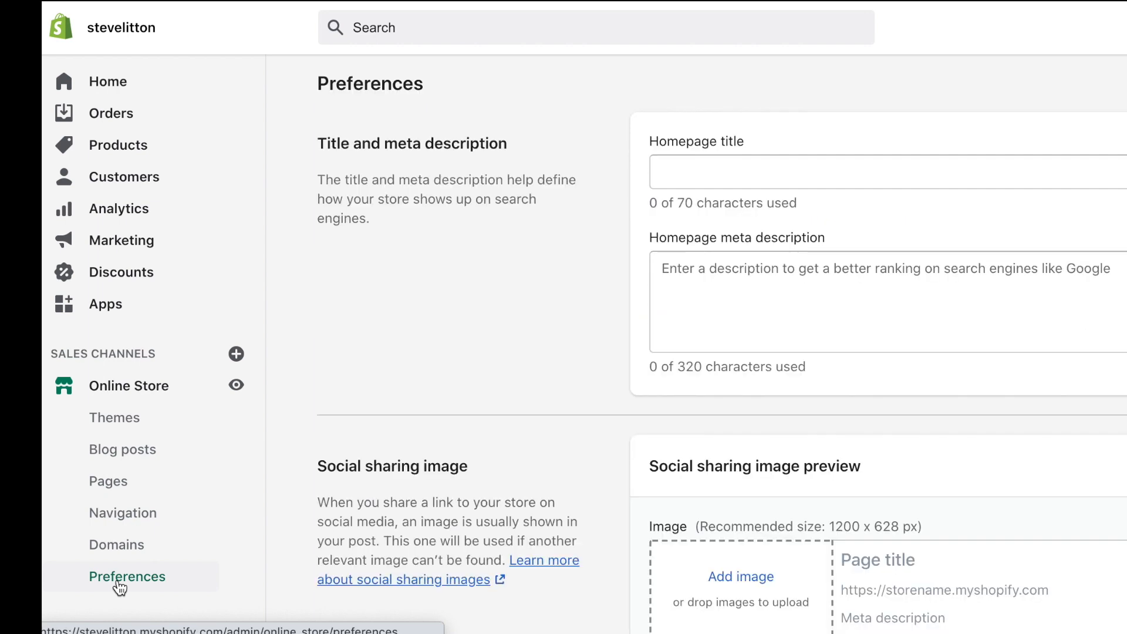
scroll(545, 393, "down", 10)
scroll(545, 392, "down", 10)
scroll(545, 392, "up", 10)
scroll(544, 393, "up", 5)
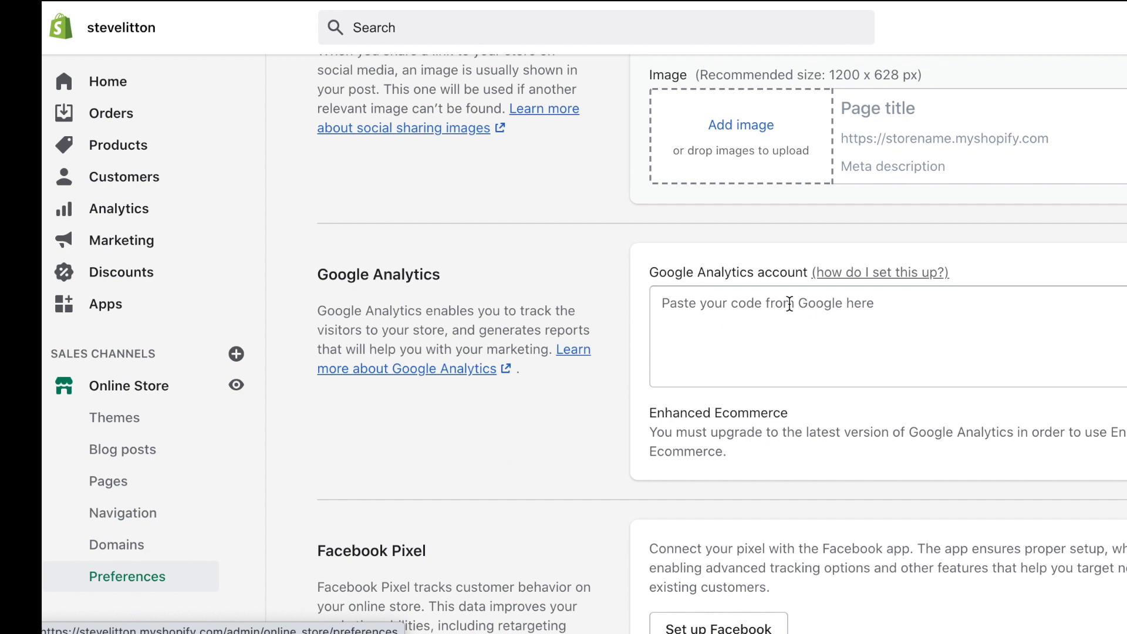
scroll(450, 311, "up", 8)
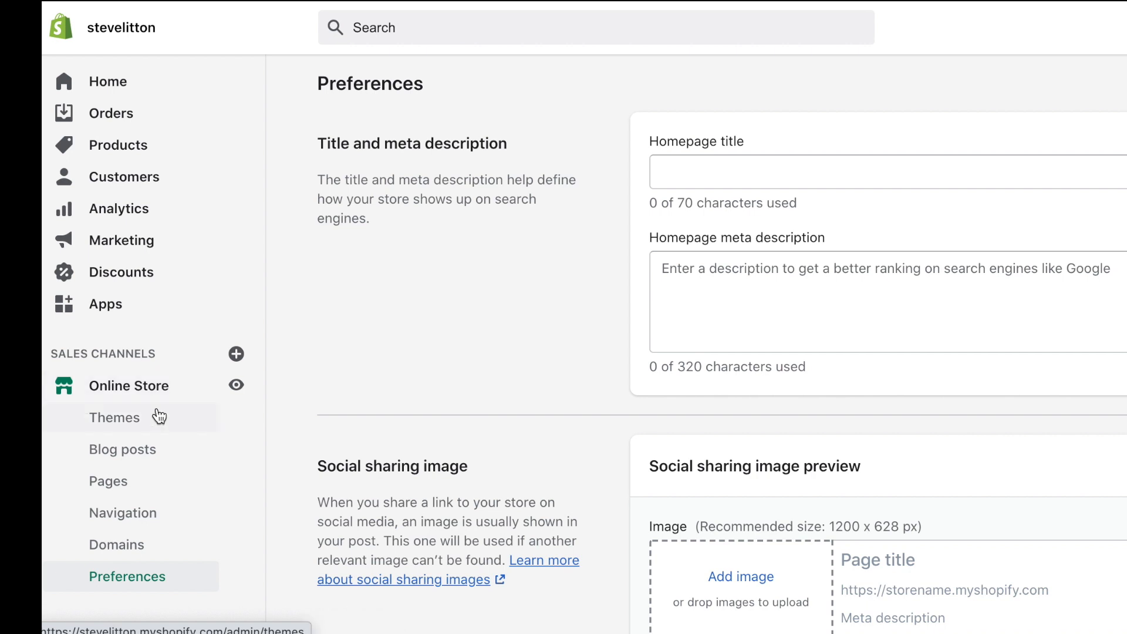
Open the Checkout settings and start editing the empty Additional scripts field in the order processing section.
scroll(91, 482, "down", 1)
left_click(125, 617)
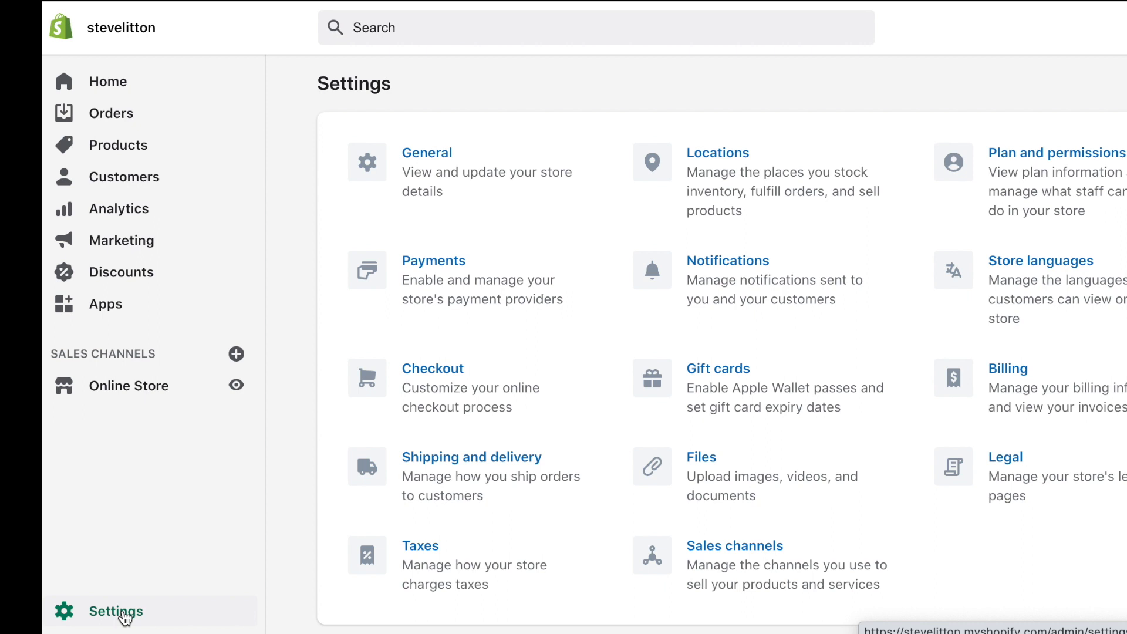
left_click(436, 381)
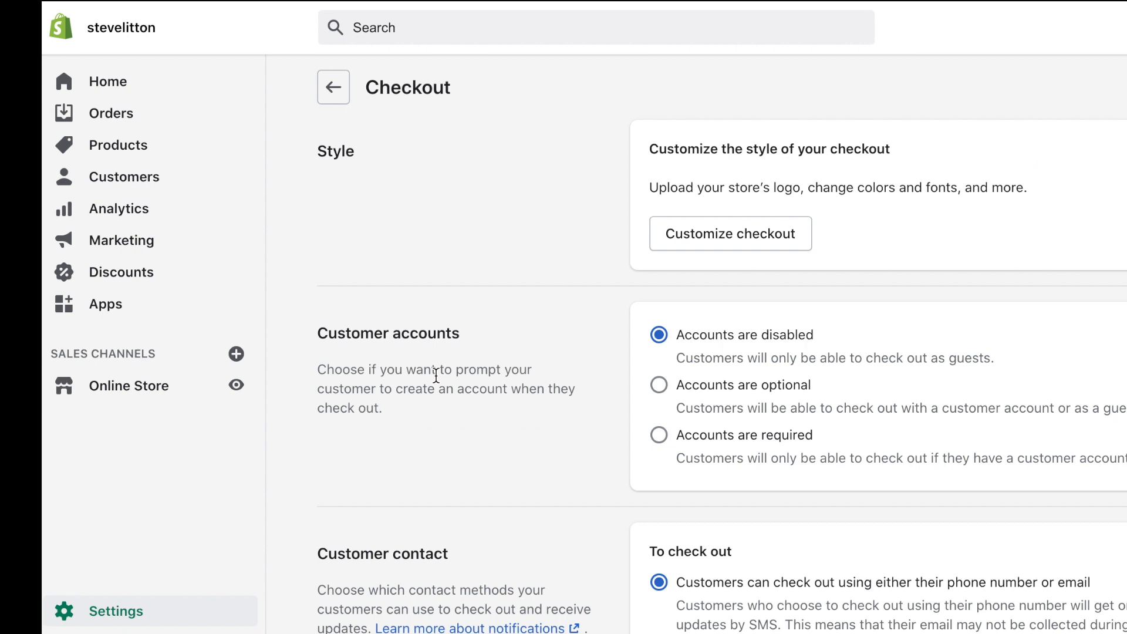
scroll(436, 376, "down", 15)
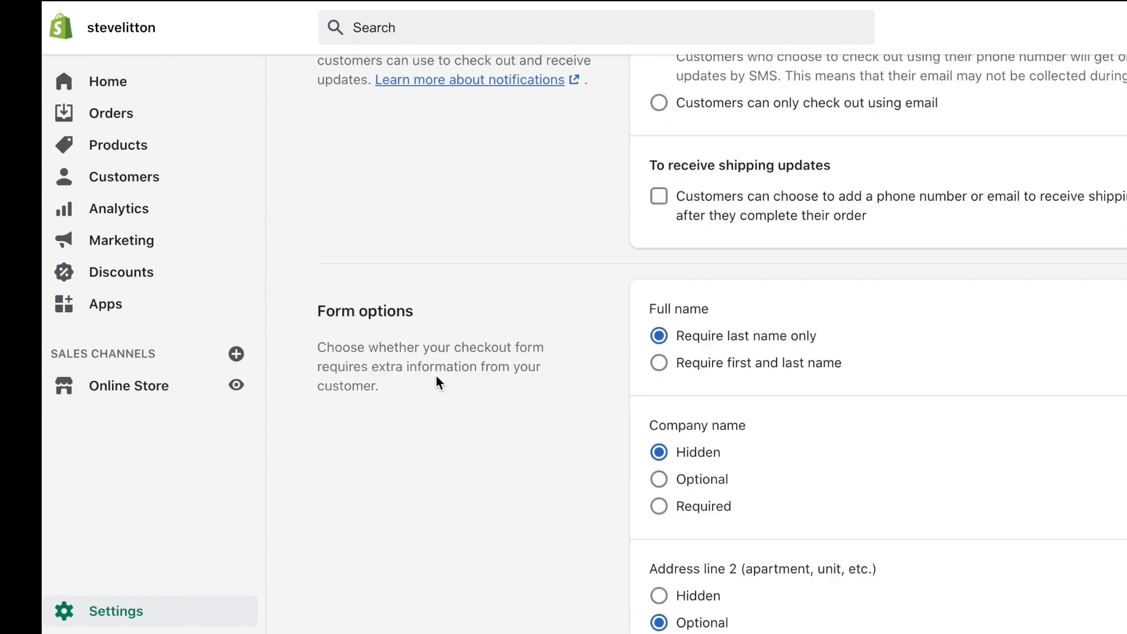
scroll(436, 377, "down", 15)
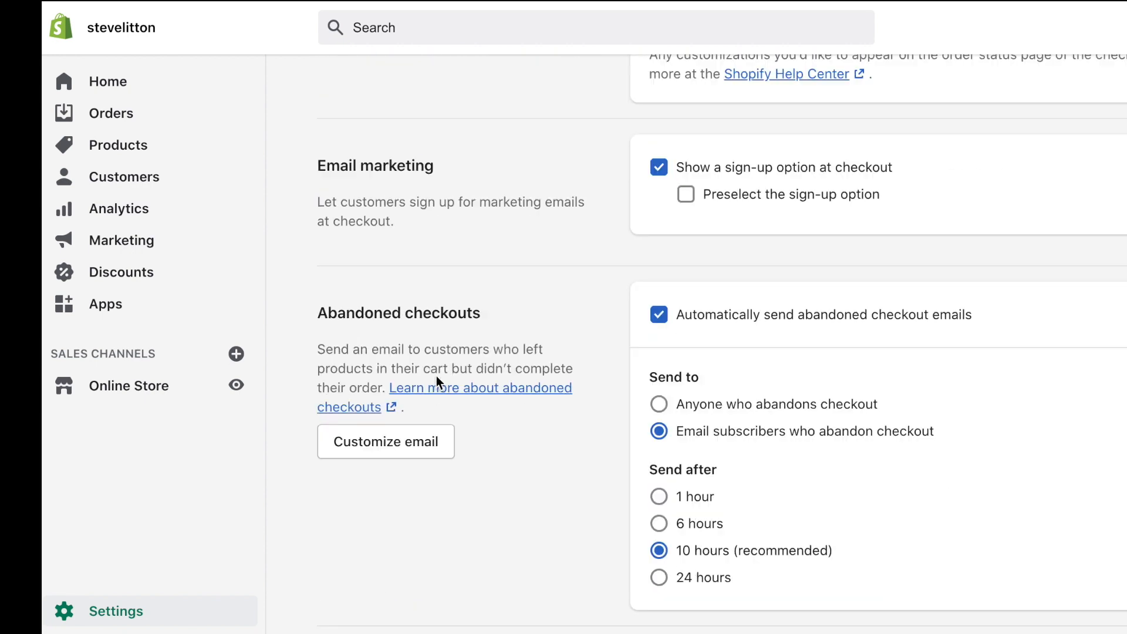
scroll(436, 377, "up", 1)
scroll(436, 377, "down", 3)
scroll(437, 377, "up", 10)
scroll(436, 377, "down", 1)
scroll(436, 383, "down", 1)
left_click(683, 364)
Switch to the text editor holding the gtag purchase script and examine the tag ID placeholder in its config line.
key("super+Tab")
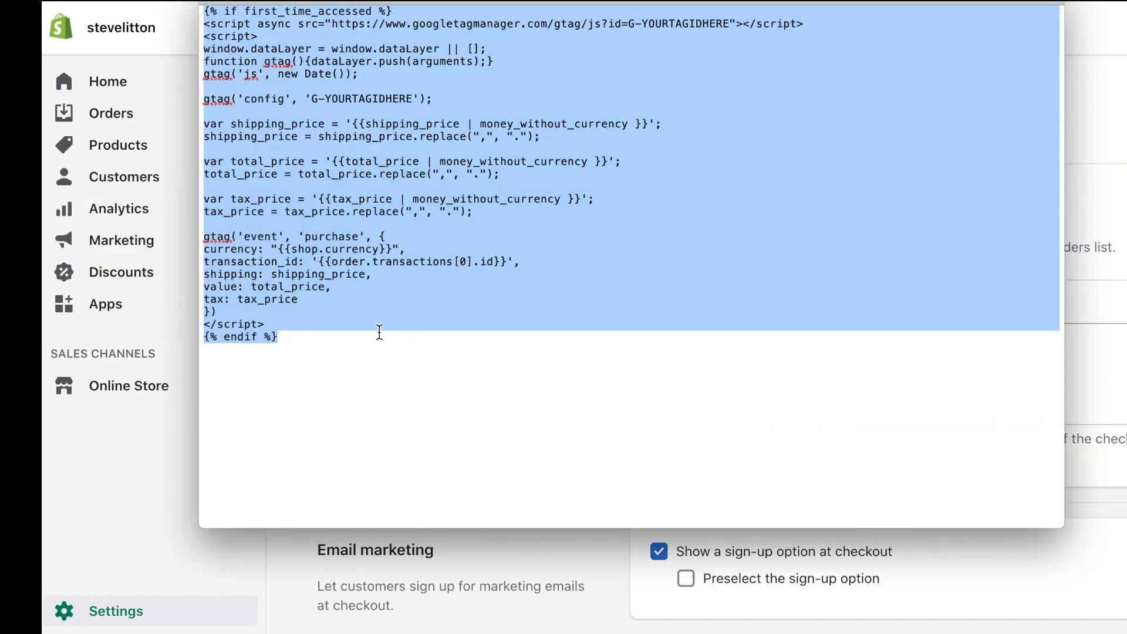
left_click(376, 333)
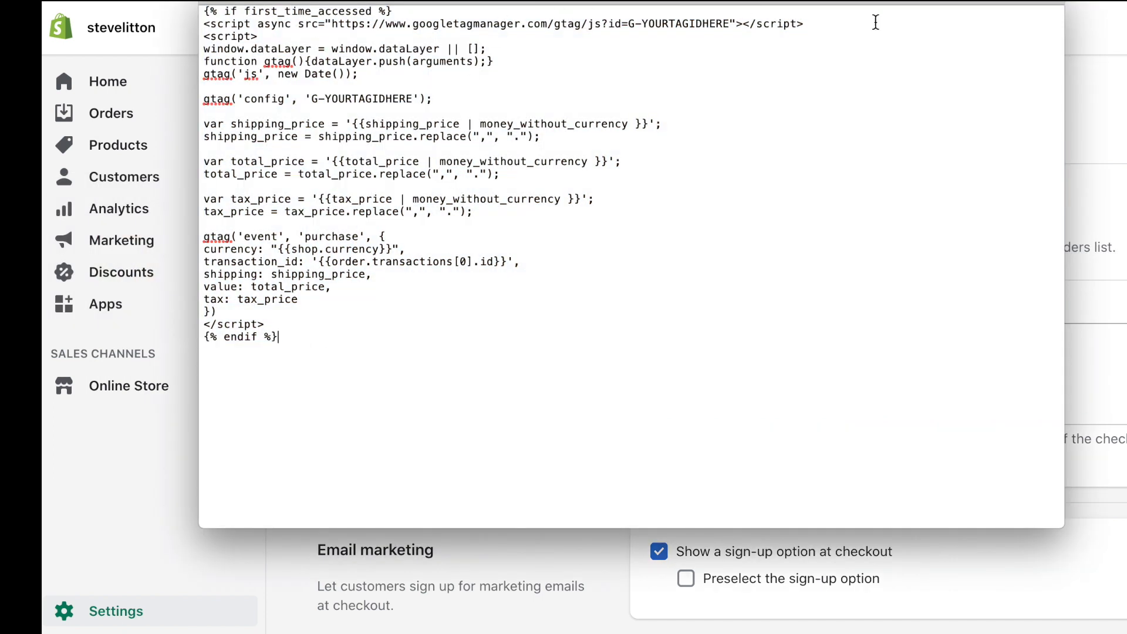
left_click_drag(891, 9, 926, 61)
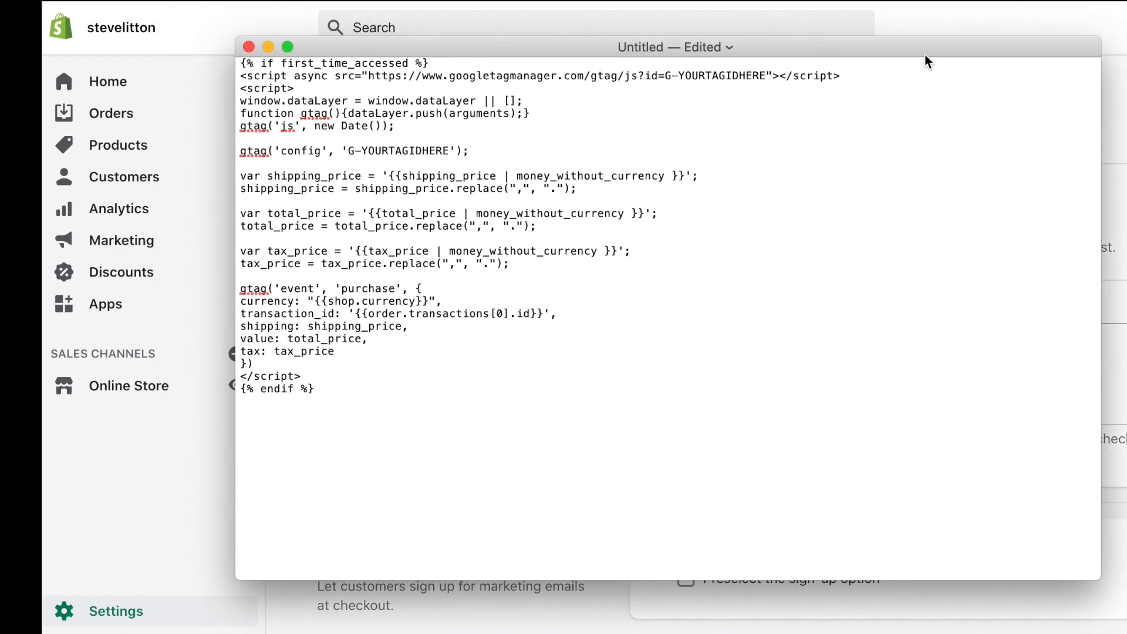
left_click_drag(348, 152, 442, 155)
left_click(356, 151)
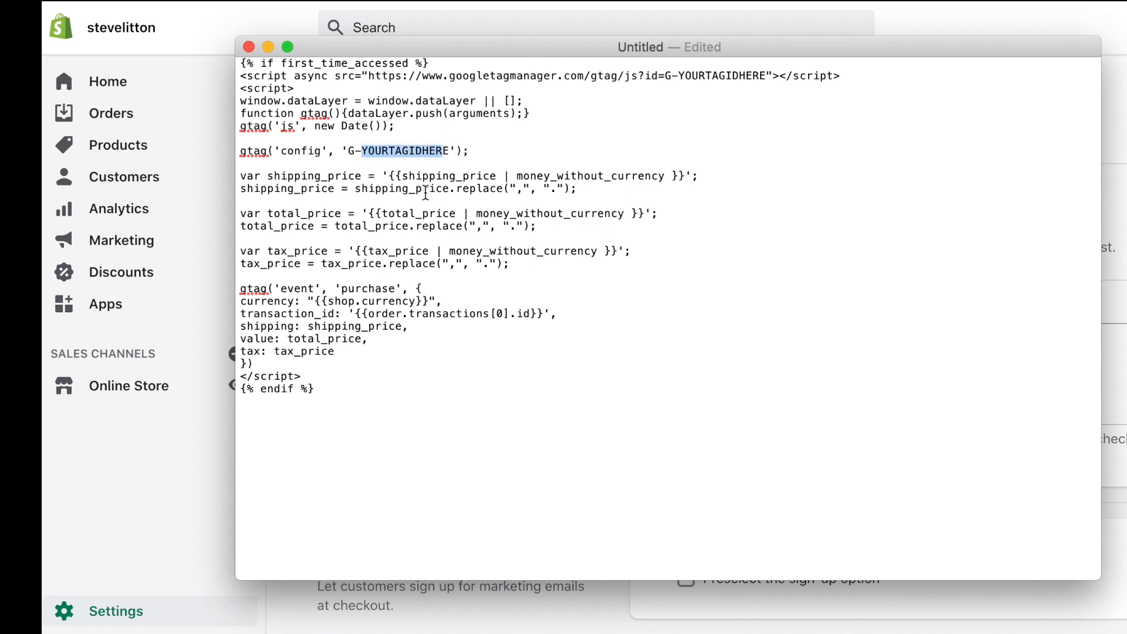
left_click_drag(362, 151, 452, 151)
Copy the web stream's measurement ID from Google Analytics and paste it over the G-YOURTAGIDHERE placeholders in the script's URL and config lines.
left_click_drag(666, 77, 760, 77)
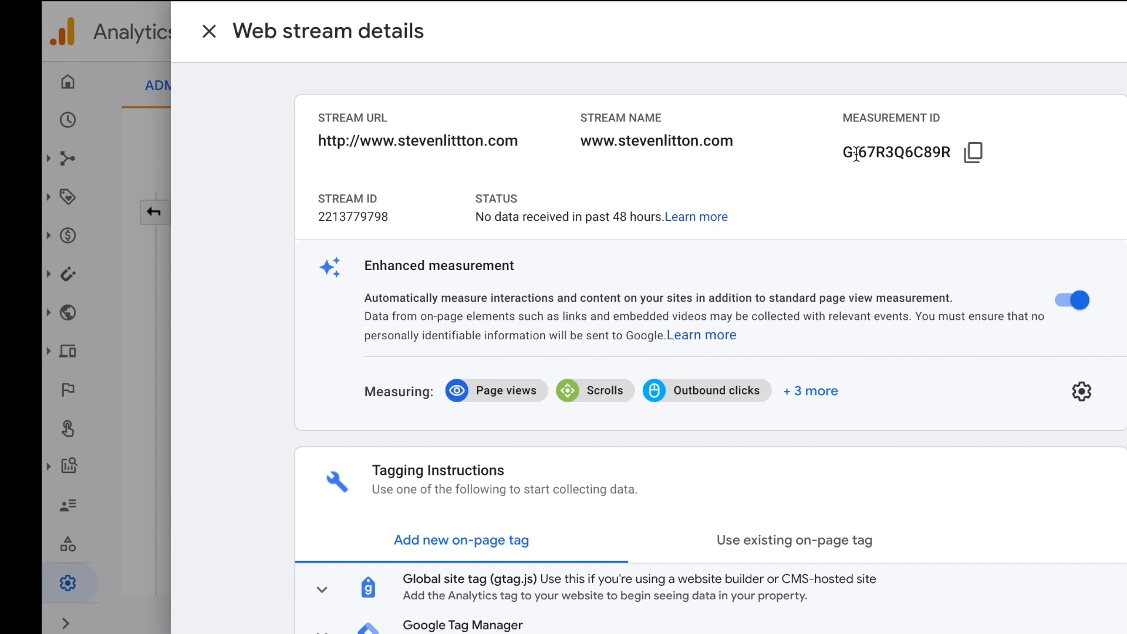
left_click_drag(844, 152, 951, 152)
left_click(977, 162)
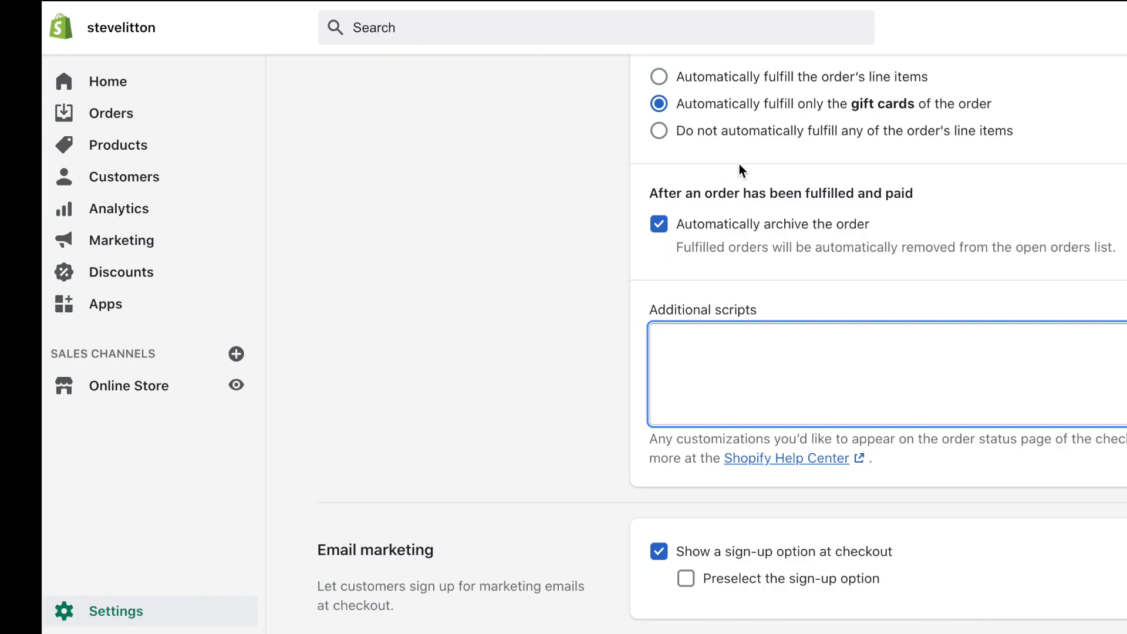
key("super+Tab")
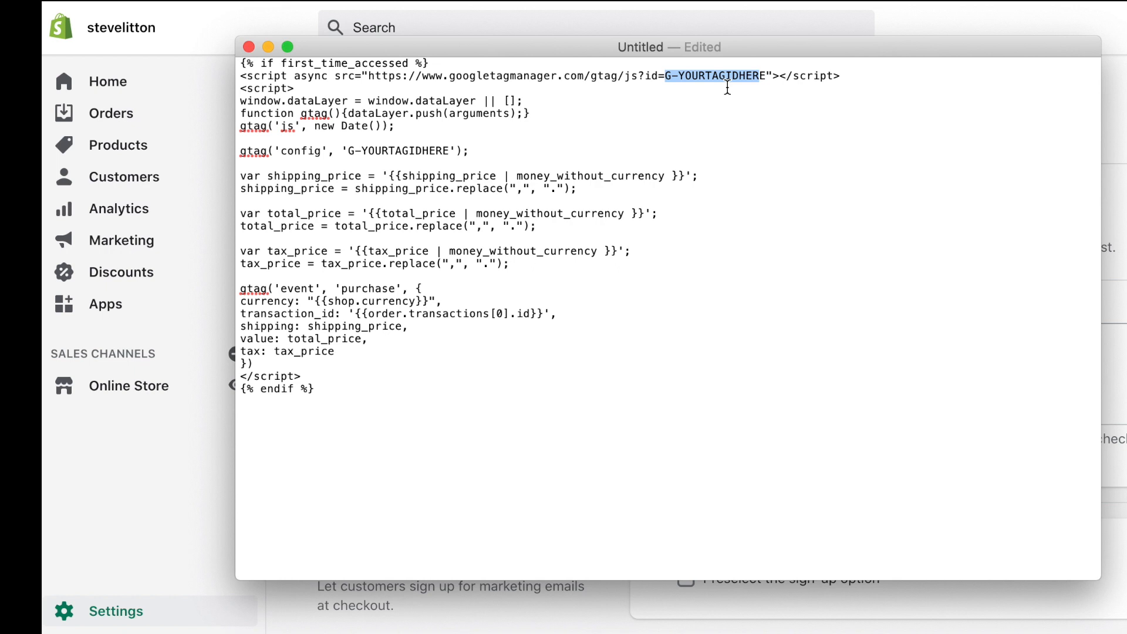
left_click(255, 0)
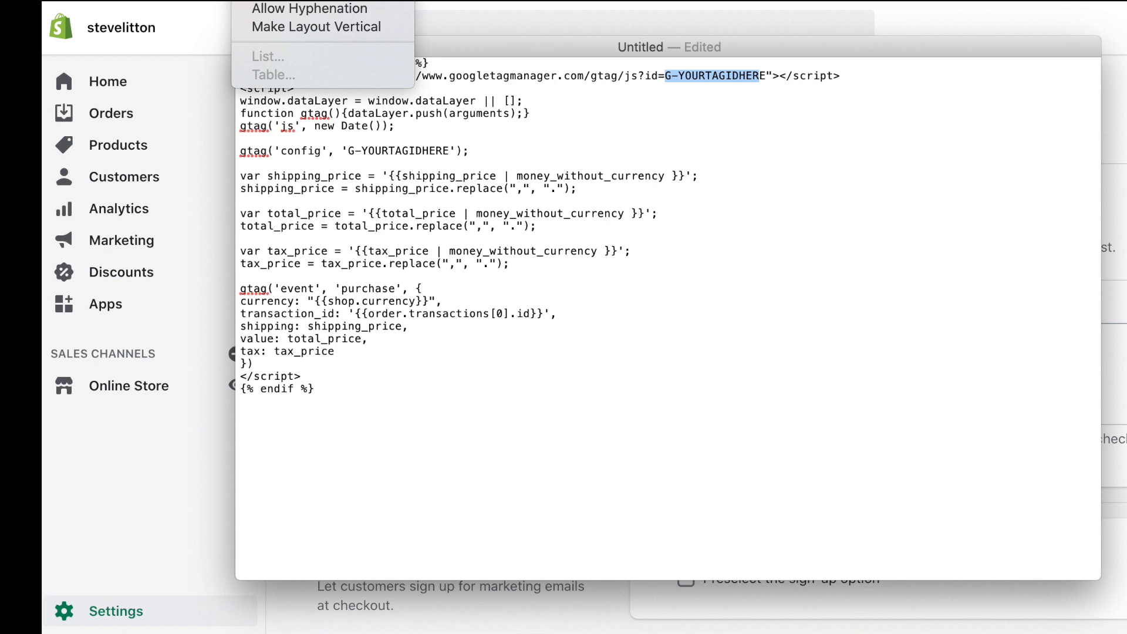
left_click(350, 1)
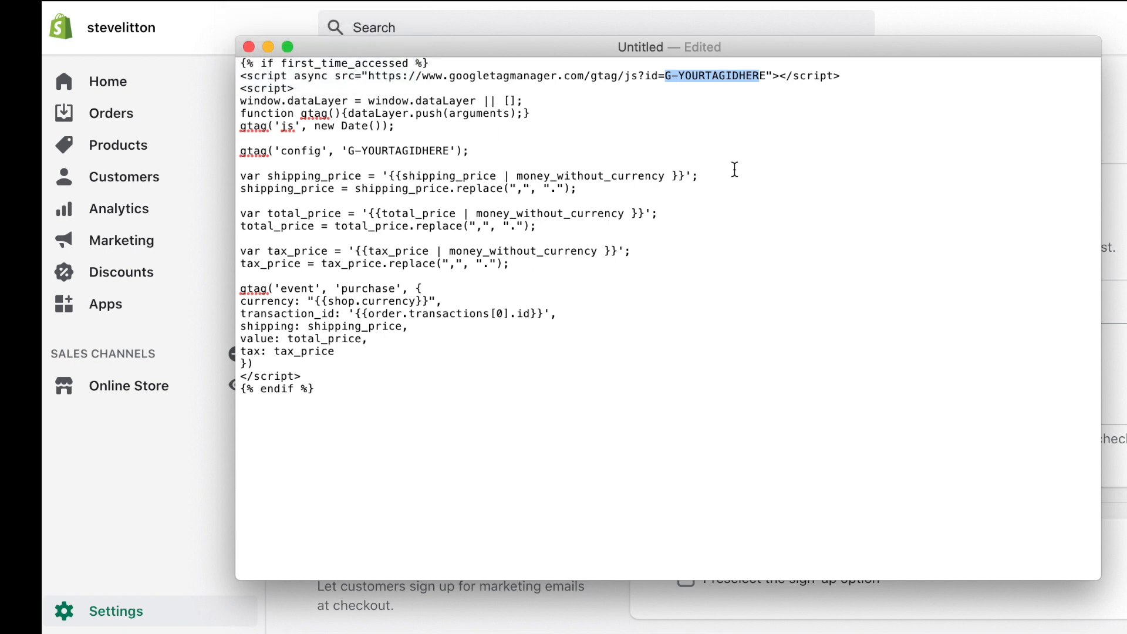
key("super+v")
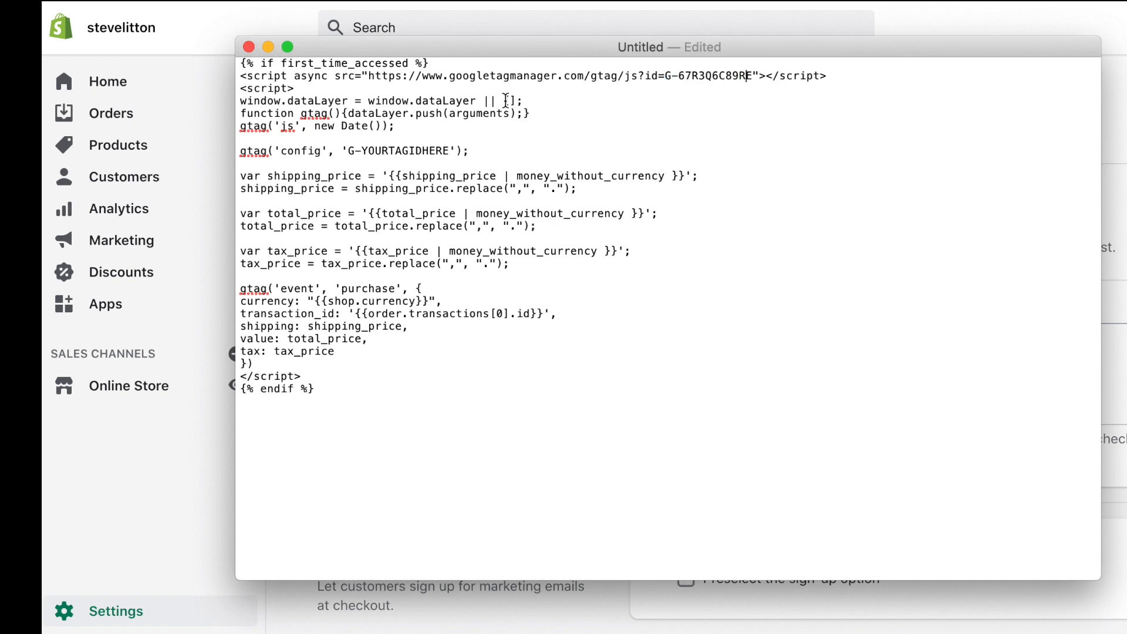
left_click_drag(349, 154, 450, 154)
key("super+v")
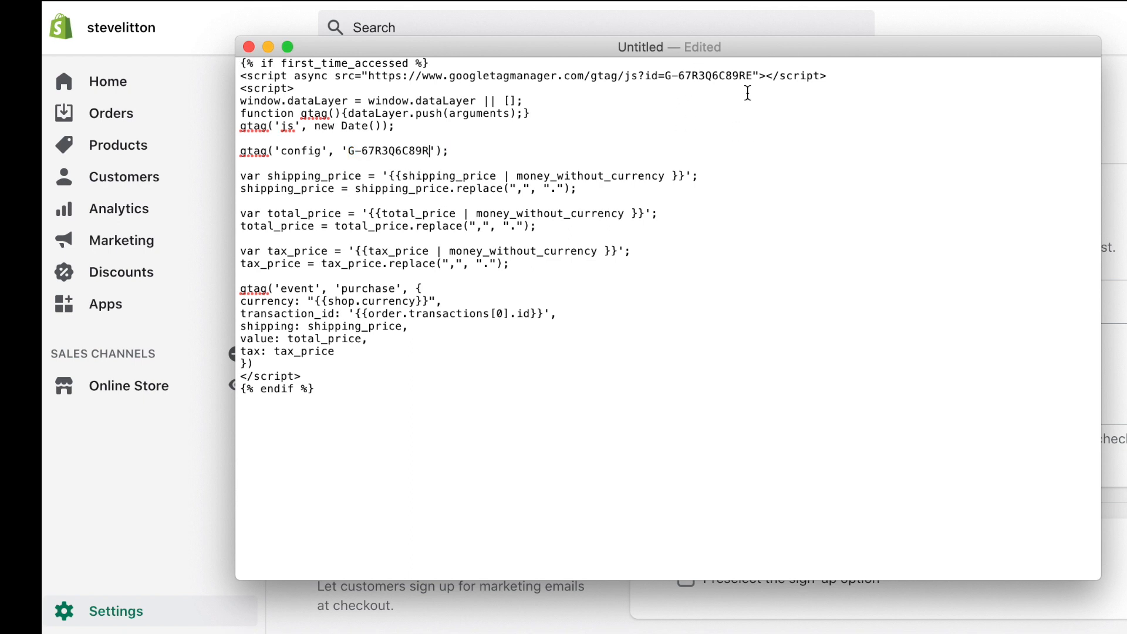
Copy the entire edited gtag purchase script into Shopify's Additional scripts field and save the checkout settings.
left_click_drag(332, 395, 216, 51)
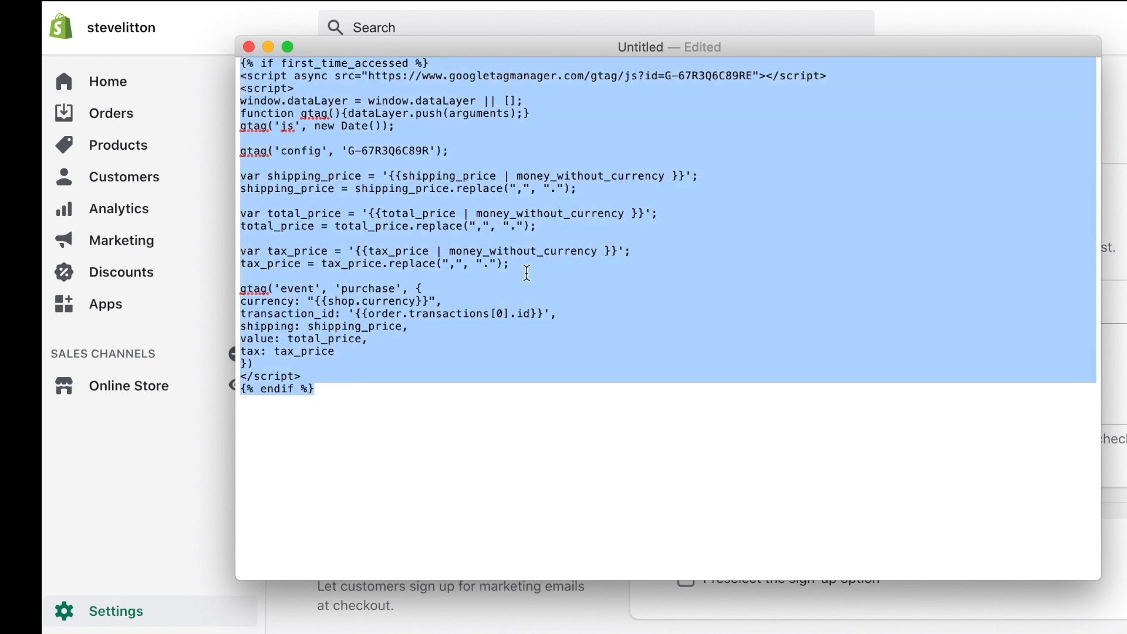
key("super+Tab")
left_click(243, 259)
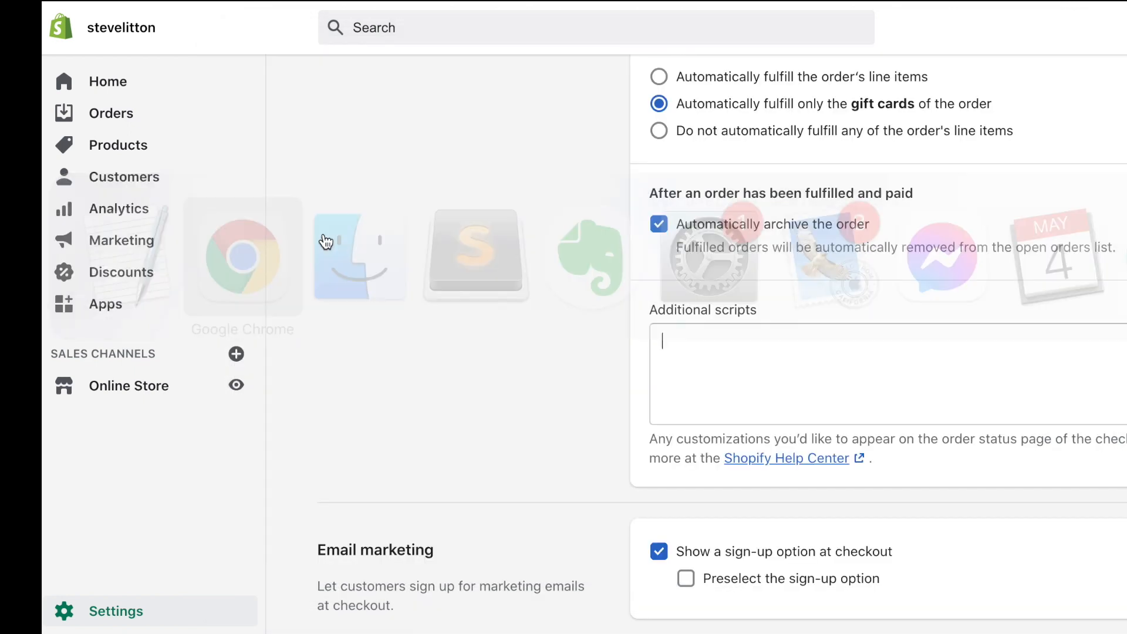
key("super+v")
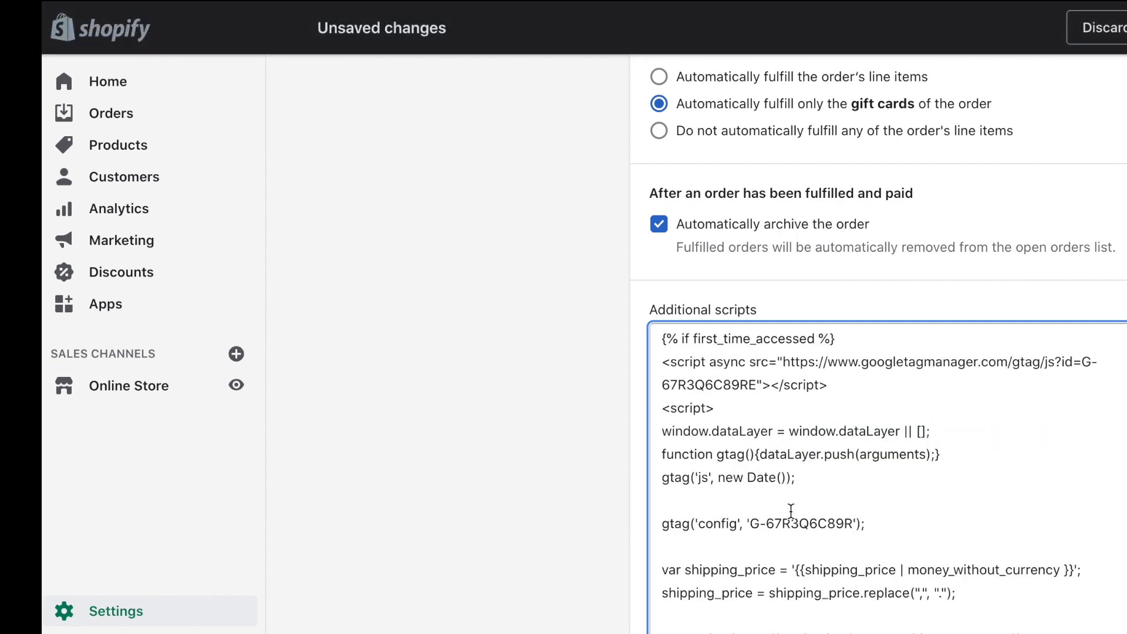
scroll(791, 511, "down", 5)
scroll(790, 510, "down", 5)
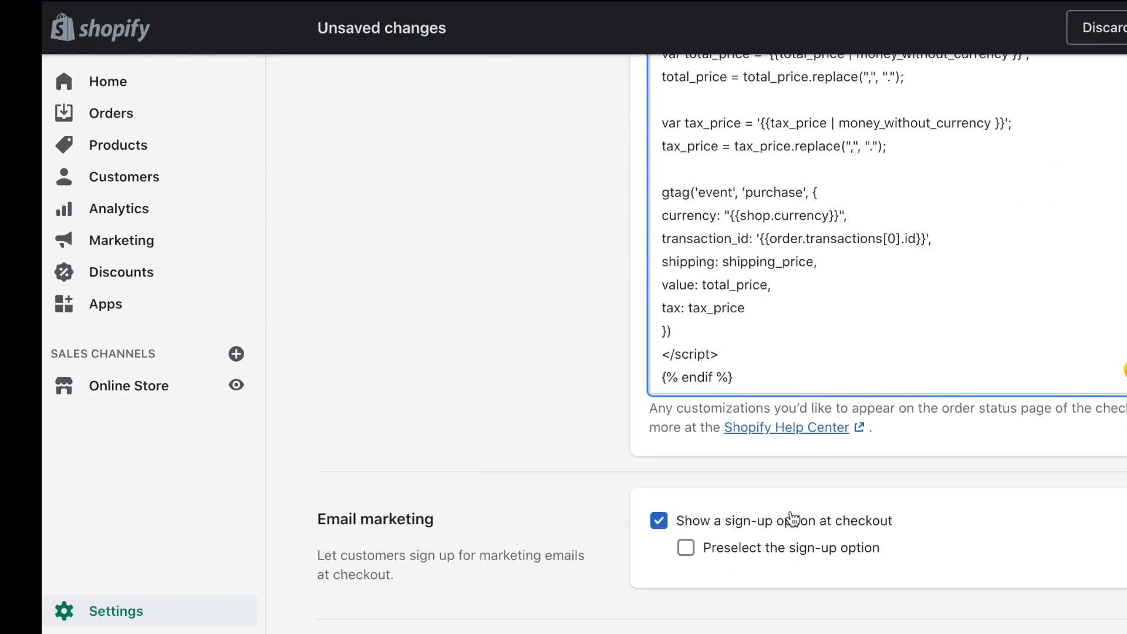
left_click(1126, 28)
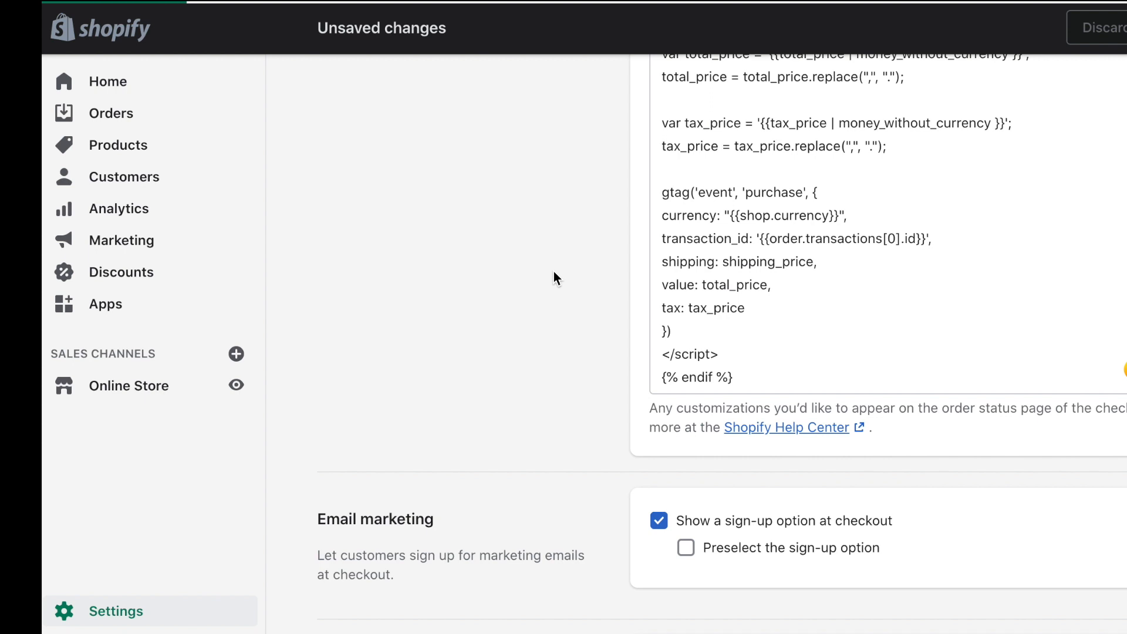
Review the pasted script in Additional scripts, from the tag configuration and price variables to the purchase event parameters.
scroll(554, 273, "up", 6)
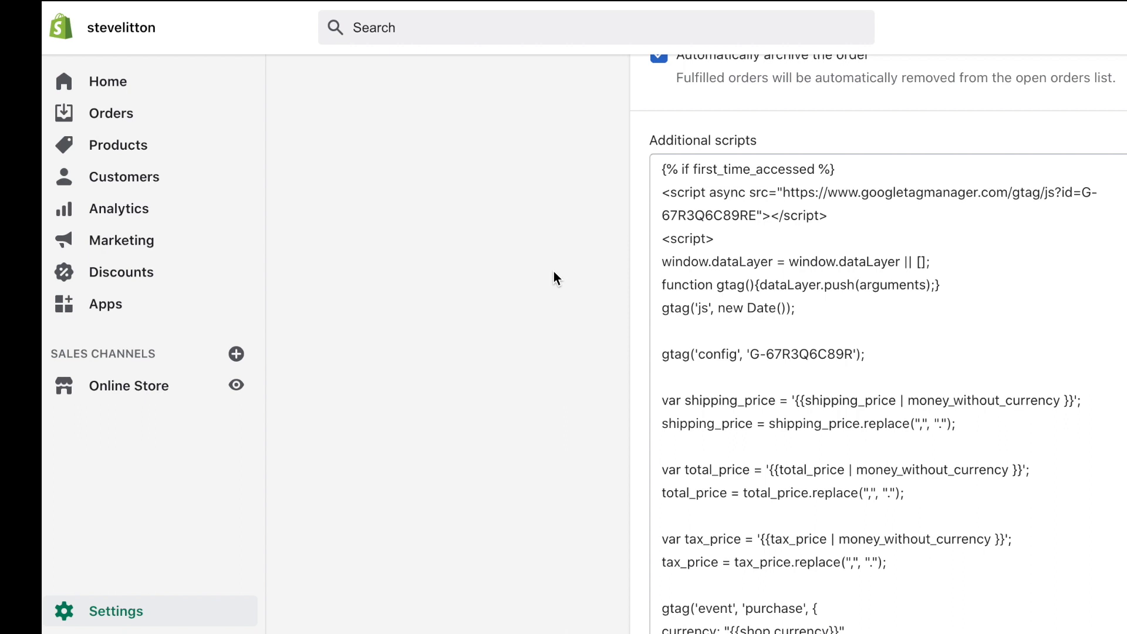
scroll(795, 447, "down", 5)
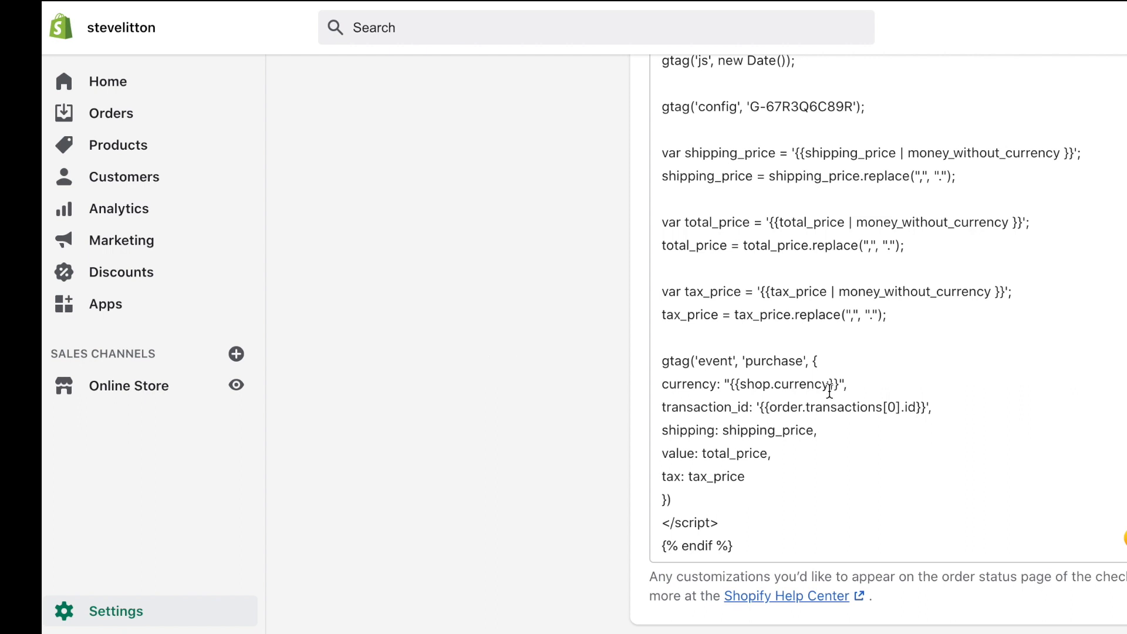
scroll(830, 387, "up", 2)
scroll(830, 389, "up", 5)
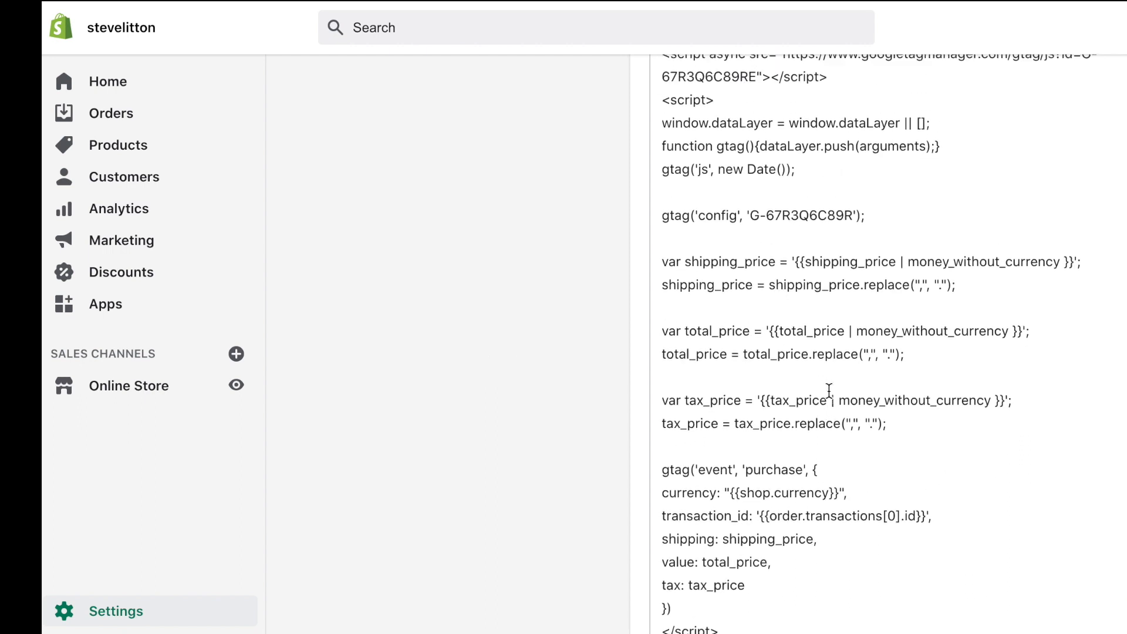
scroll(829, 391, "down", 3)
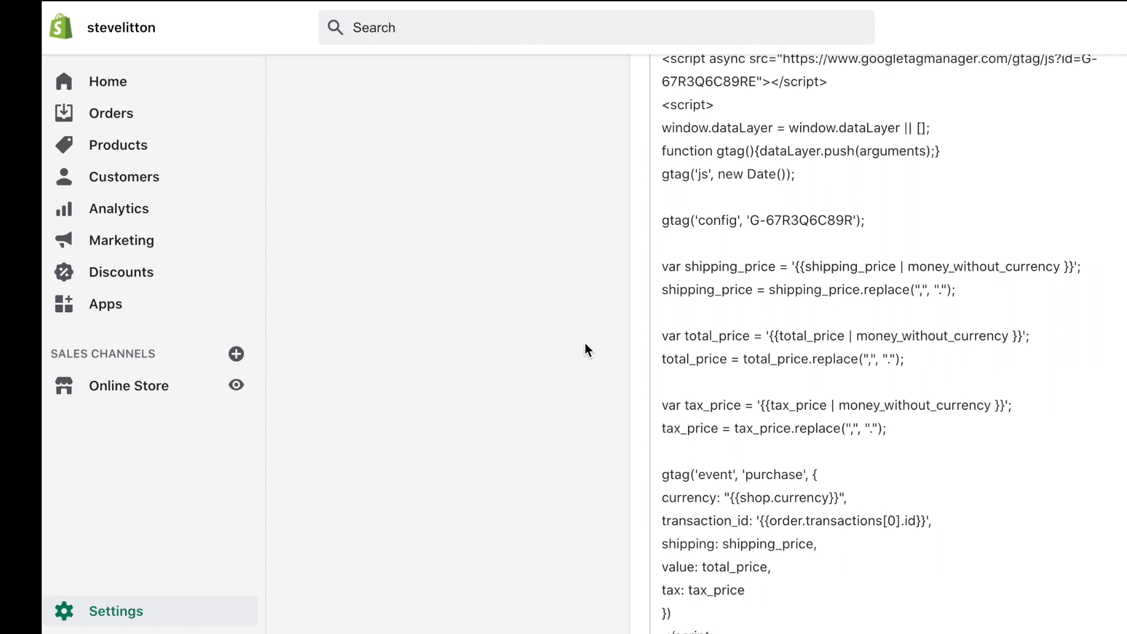
scroll(912, 367, "down", 5)
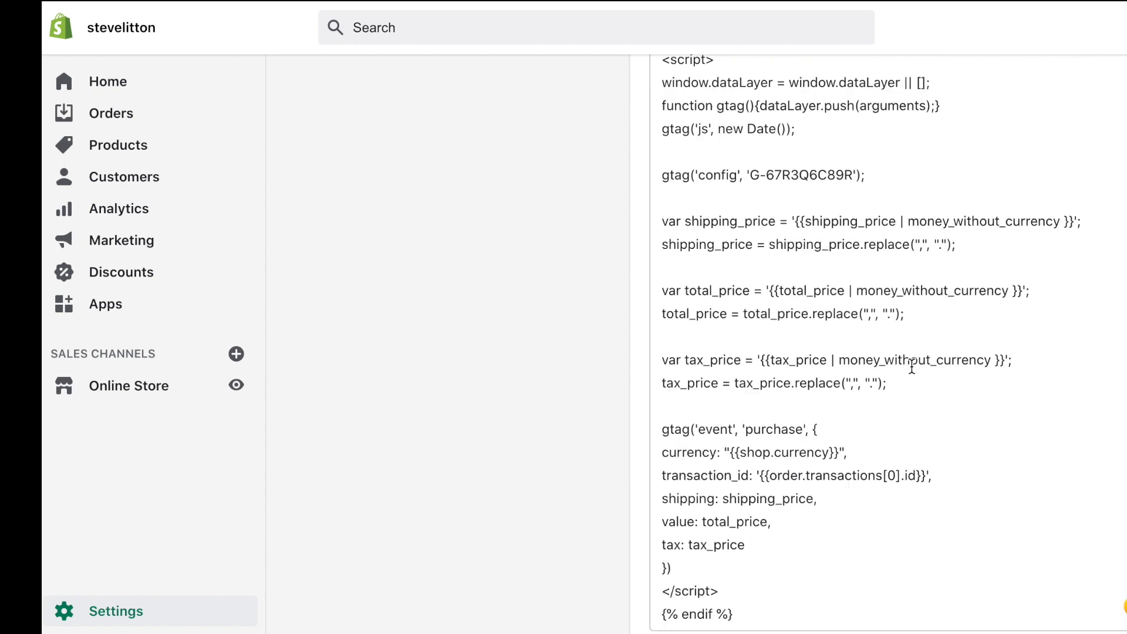
scroll(912, 366, "up", 4)
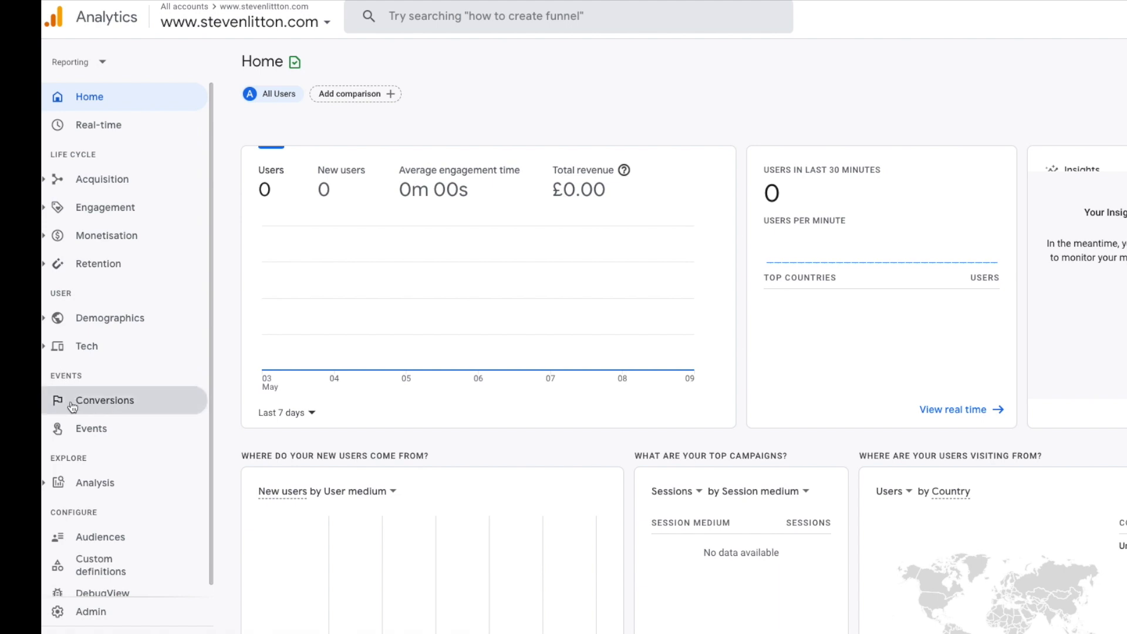
Switch to Google Analytics, examine the purchase entry in the Conversions report, and open the Events report.
left_click(121, 405)
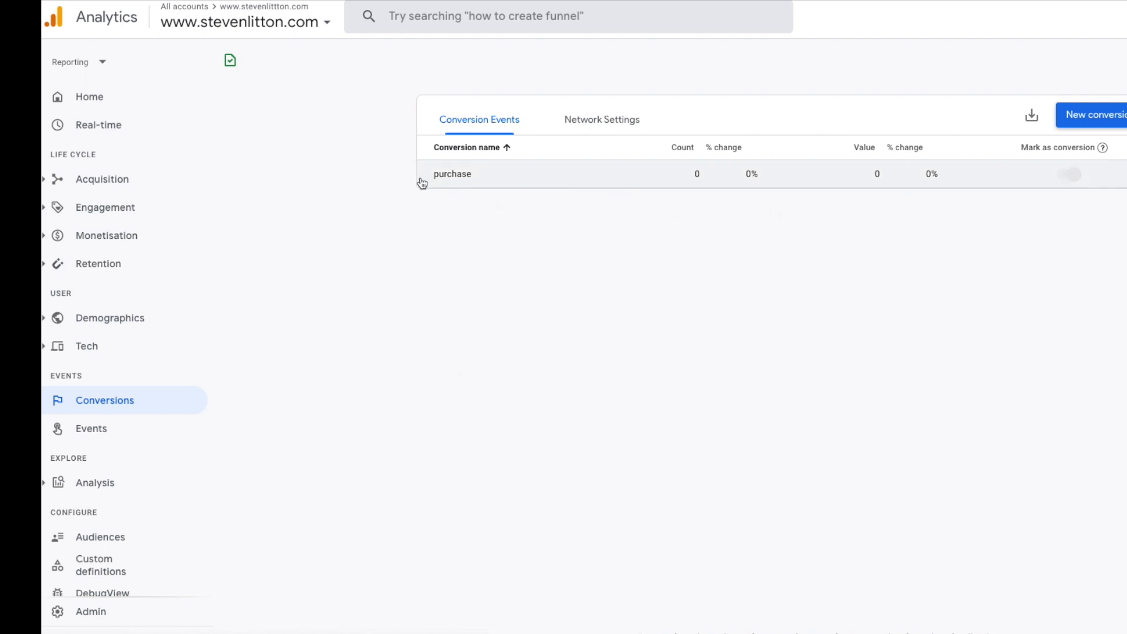
left_click(92, 429)
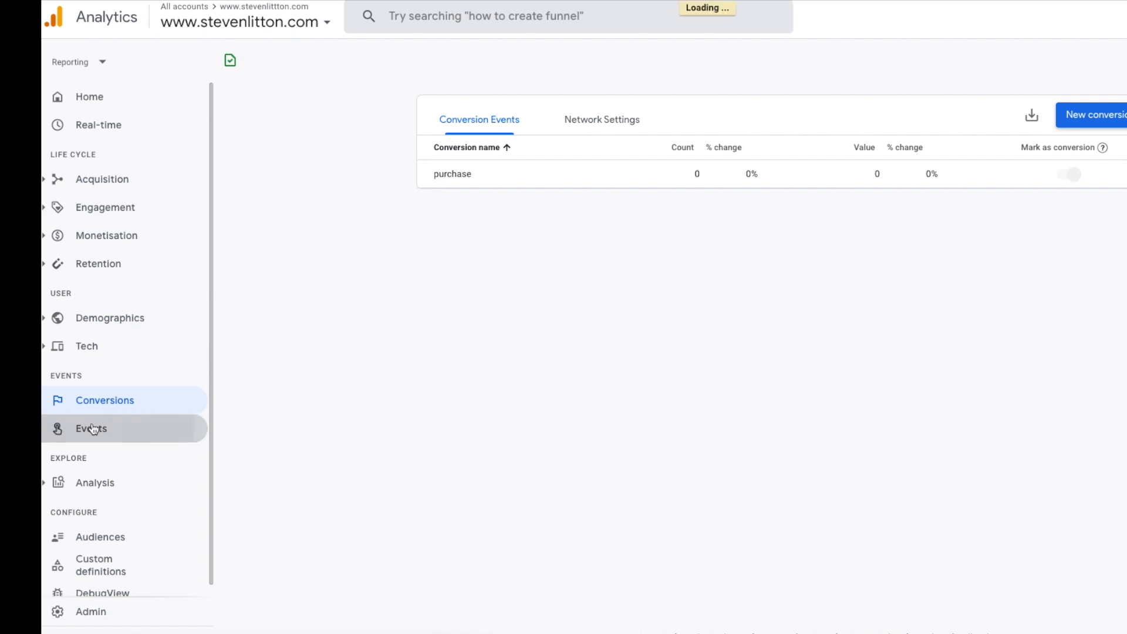